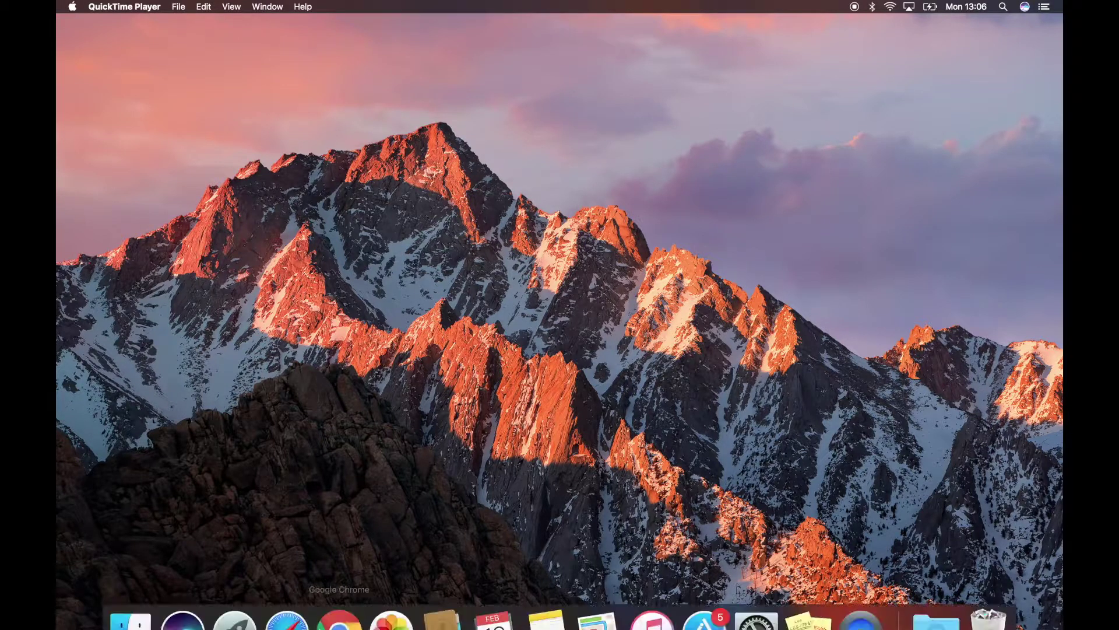
Step: Launch Safari from the Dock so its Favorites start page shows
{"action": "left_click", "coordinate": [294, 604]}
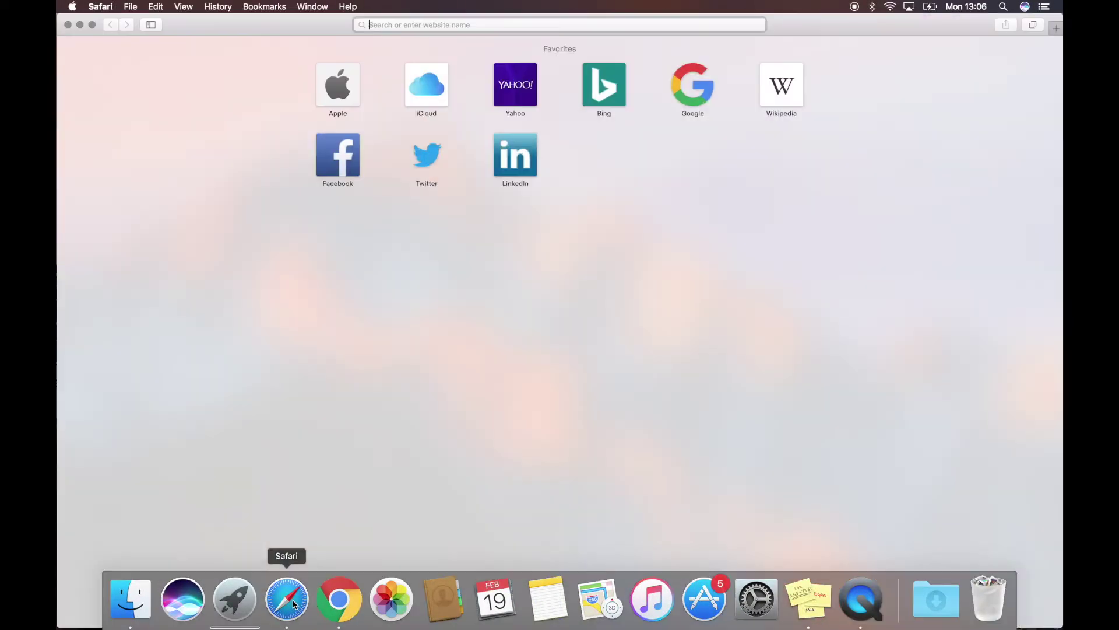
{"action": "type", "text": "www.rotronic.com"}
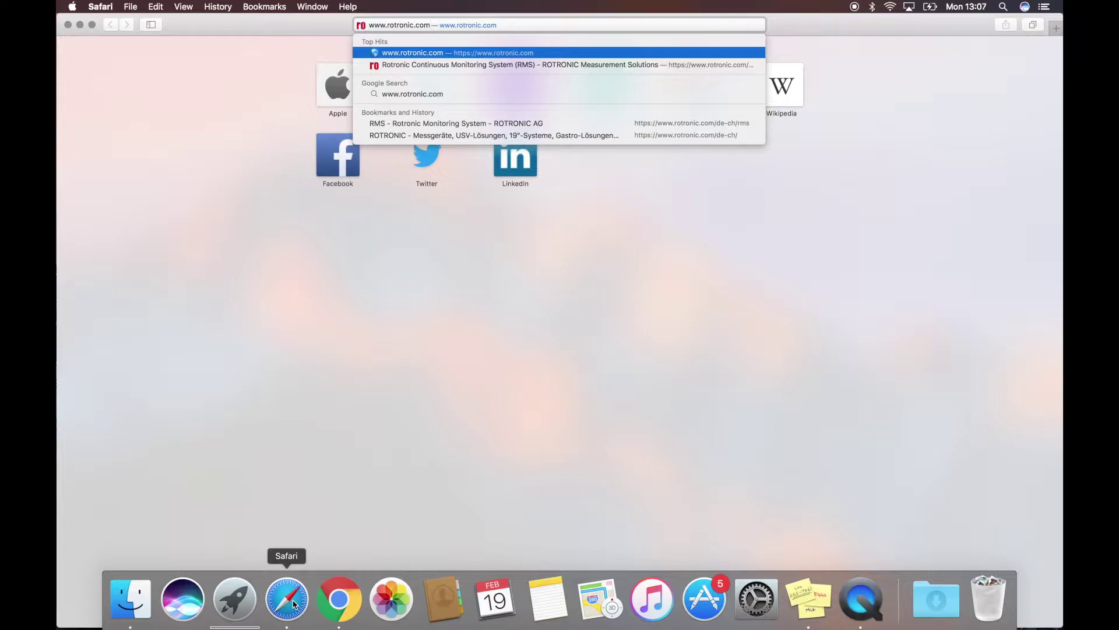
{"action": "type", "text": "/rms"}
{"action": "key", "text": "Return"}
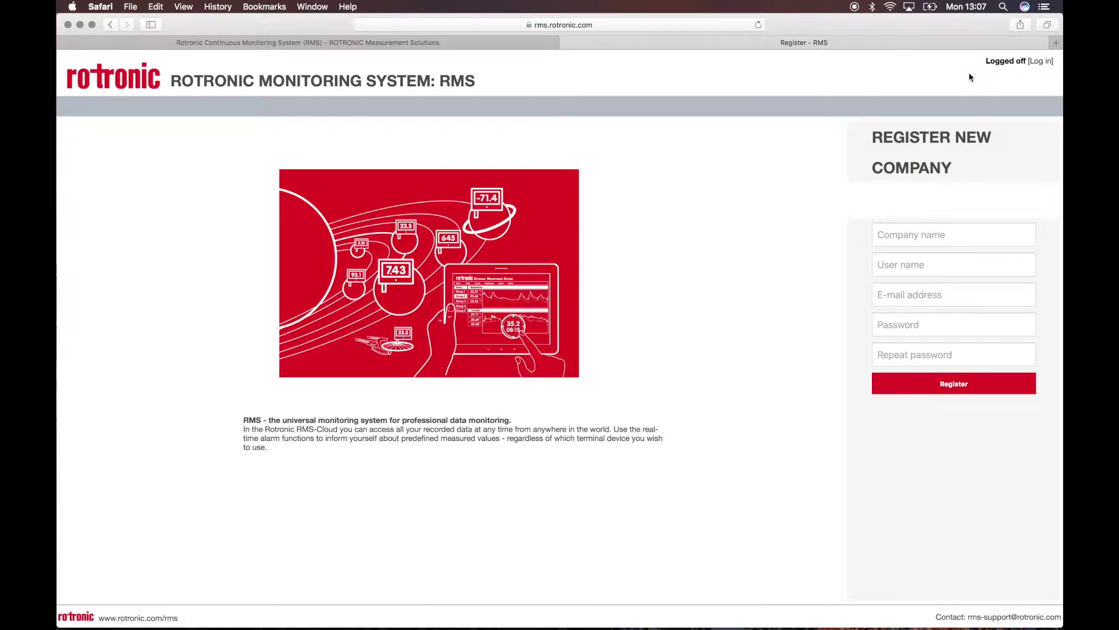
Step: Fill in company name 'Video tutorial', the user name and the e-mail address
{"action": "key", "text": "Tab"}
{"action": "type", "text": "Video tut"}
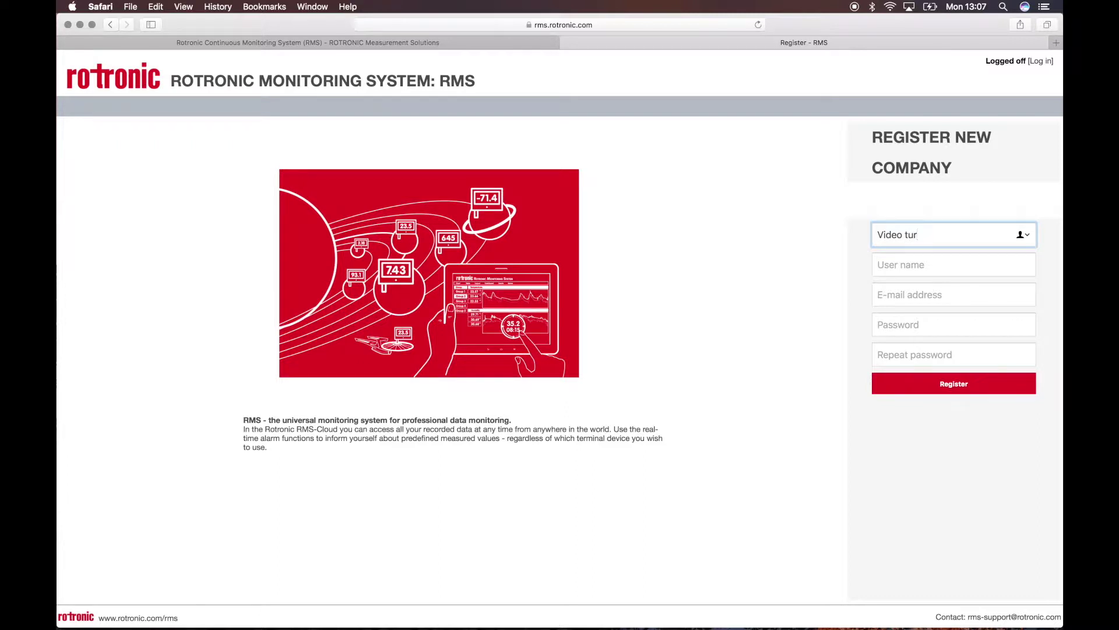
{"action": "type", "text": "orial"}
{"action": "key", "text": "Tab"}
{"action": "type", "text": "James"}
{"action": "key", "text": "Tab"}
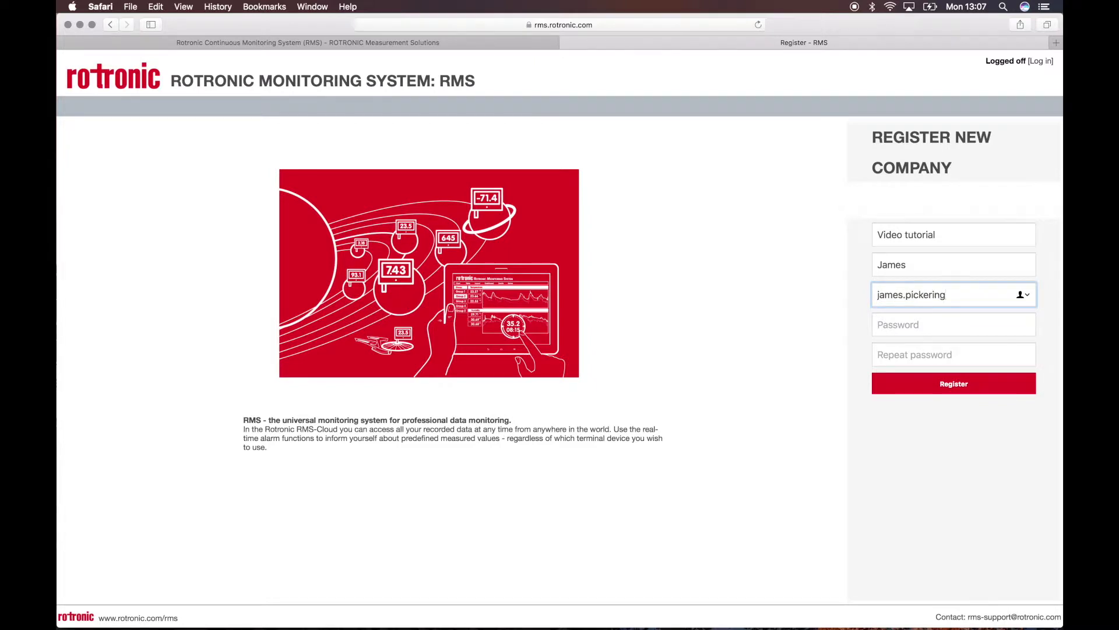
Step: Enter and confirm the password, then submit the registration to log in as James / Video tutorial
{"action": "key", "text": "Tab"}
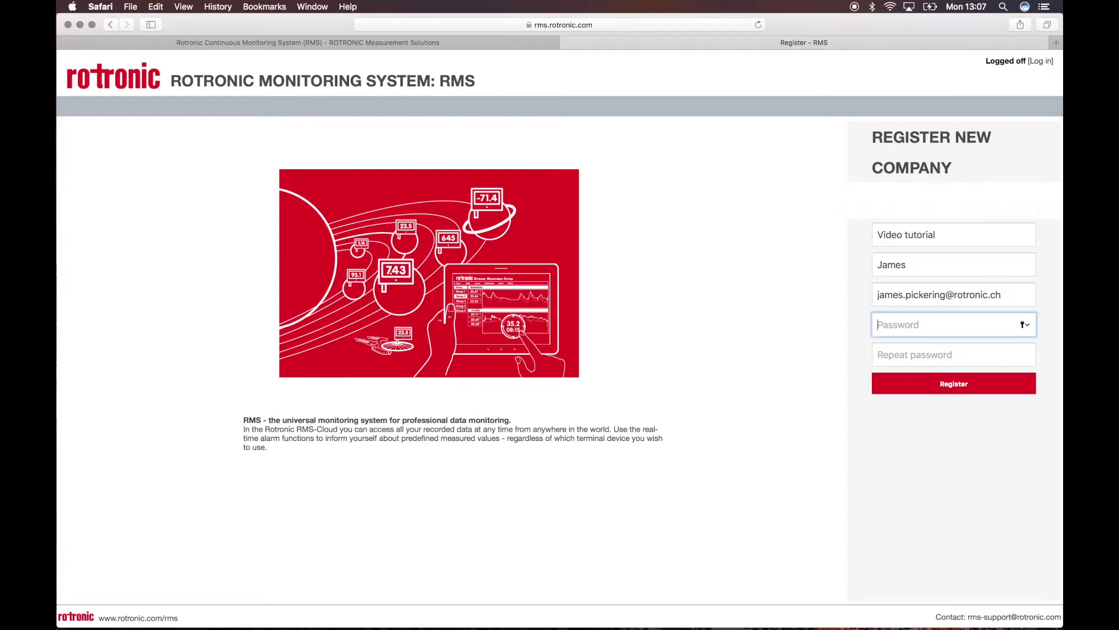
{"action": "type", "text": "••••••••"}
{"action": "key", "text": "Tab"}
{"action": "type", "text": "••••••••"}
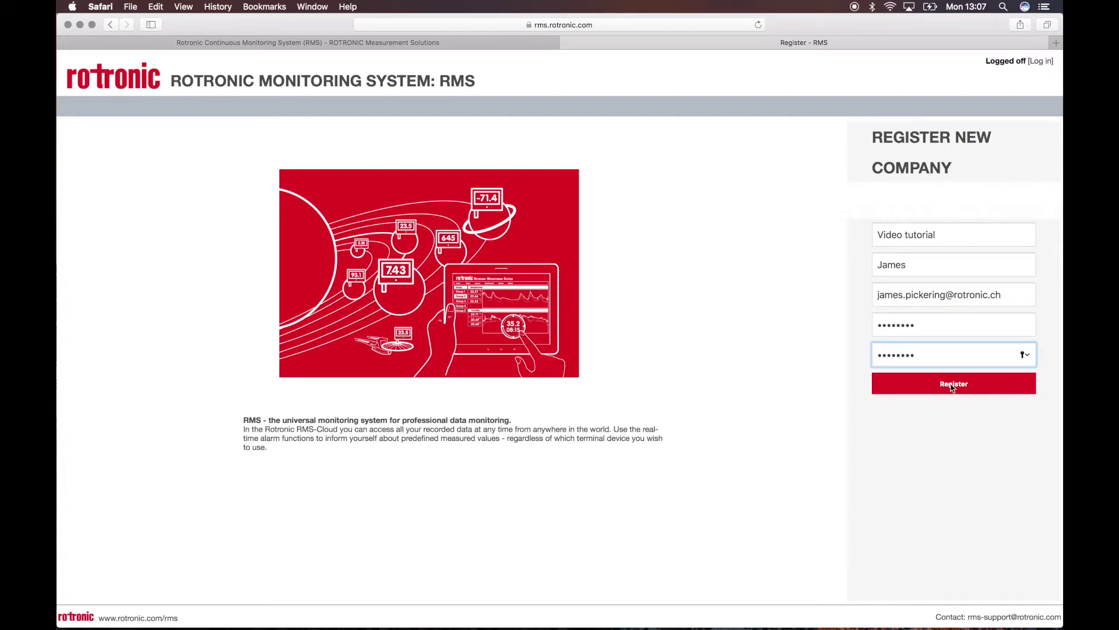
{"action": "left_click", "coordinate": [951, 386]}
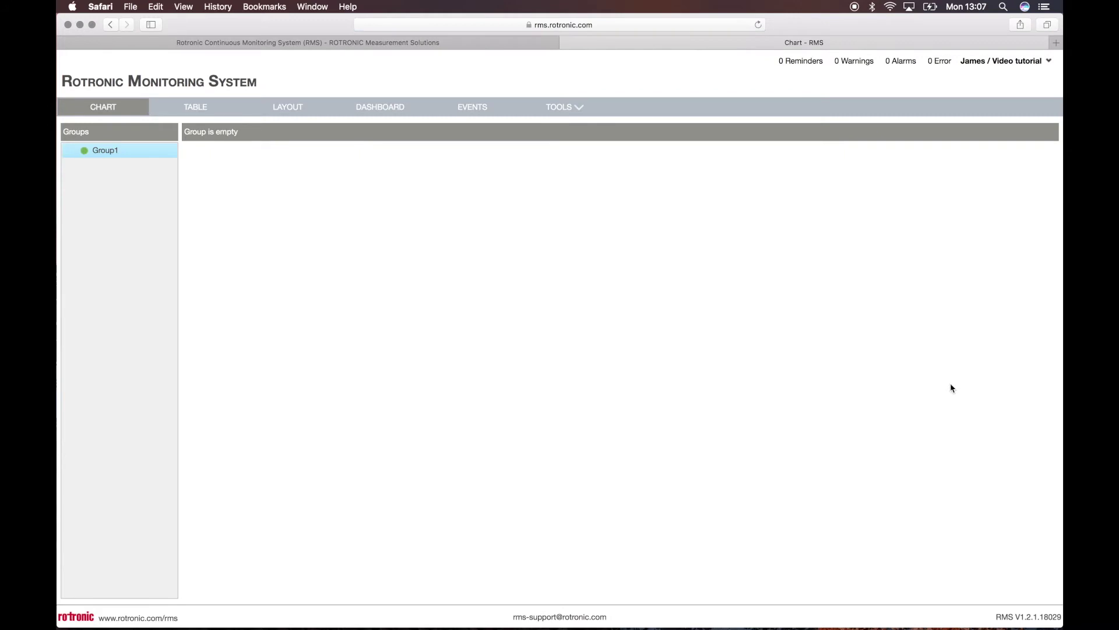